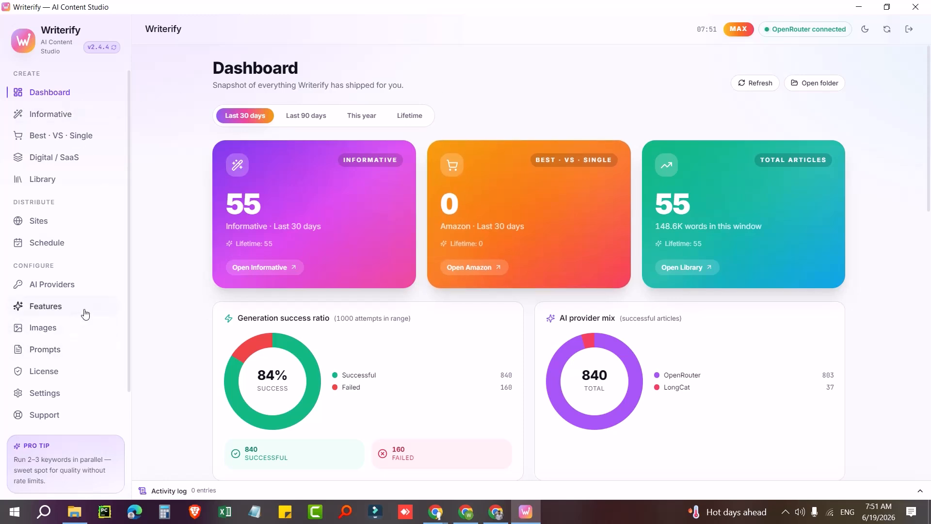
# Open the AI Providers page and review the Claude, OpenAI, Gemini, OpenRouter and LongCat provider settings.
pyautogui.click(36, 287)
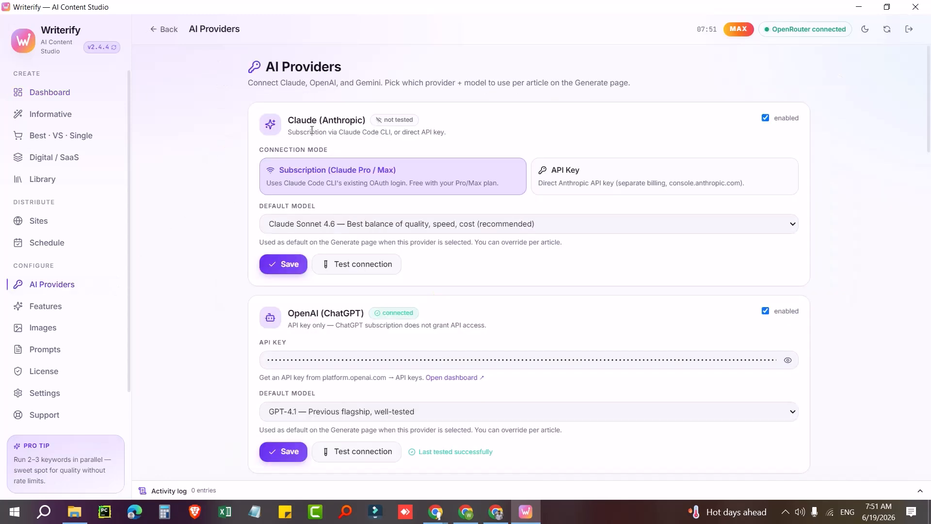
pyautogui.scroll(-5, 273, 271)
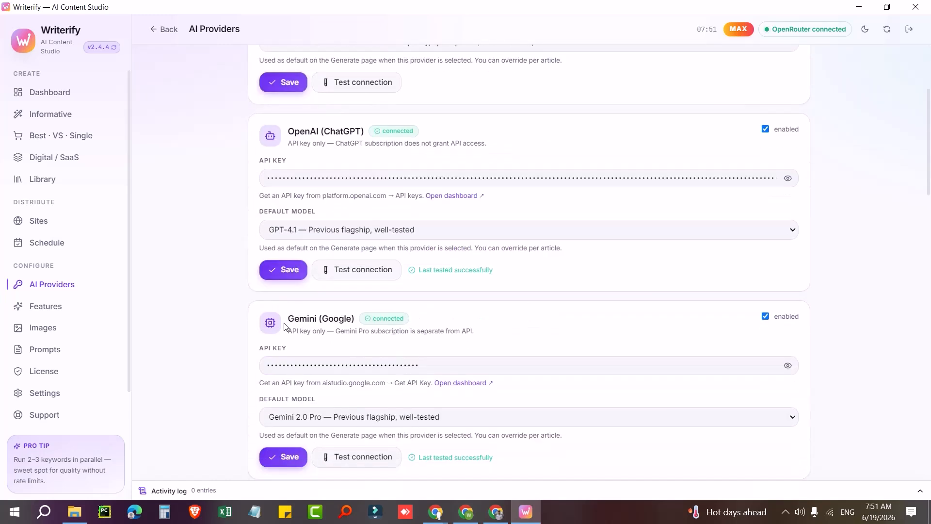
pyautogui.scroll(-2, 276, 339)
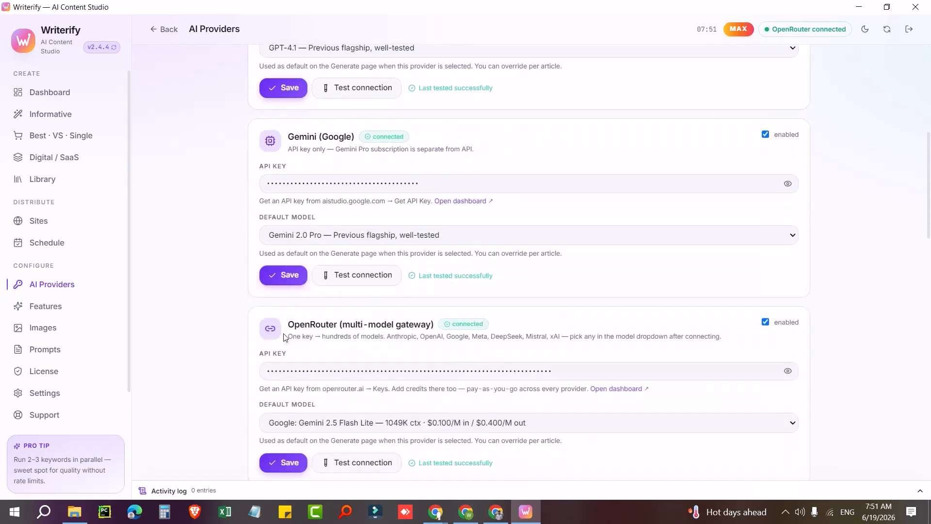
pyautogui.scroll(-4, 284, 336)
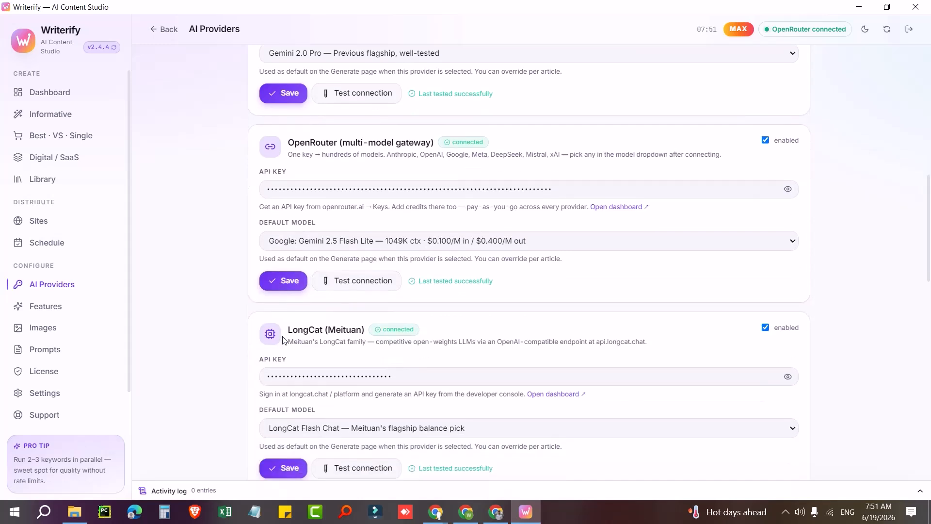
pyautogui.scroll(5, 265, 319)
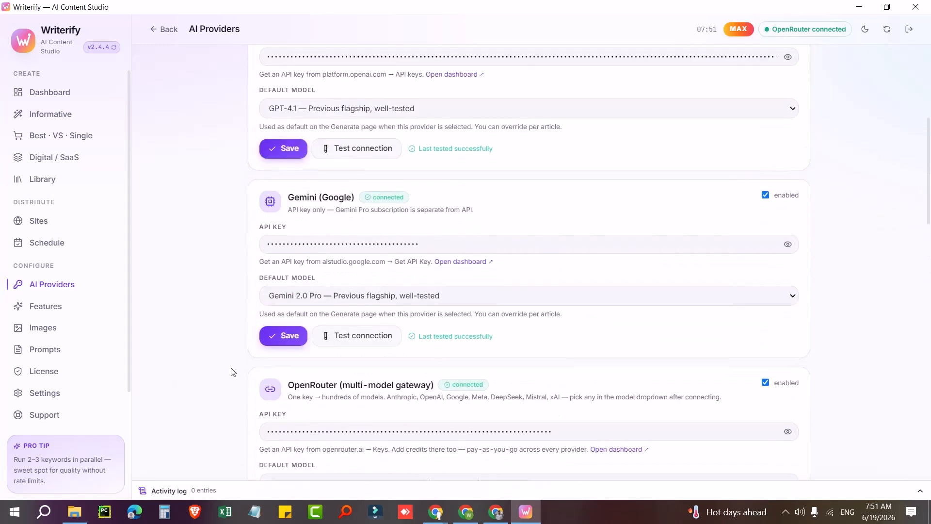
pyautogui.scroll(-3, 231, 371)
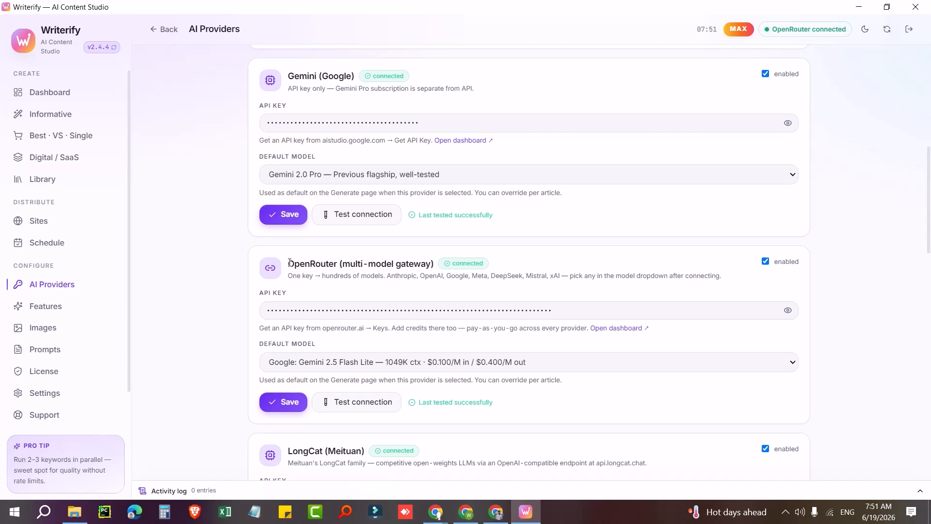
# Browse the models and their prices in OpenRouter's default model list, keeping the current selection.
pyautogui.click(304, 364)
pyautogui.scroll(3, 367, 263)
pyautogui.scroll(15, 367, 263)
pyautogui.scroll(-20, 367, 264)
pyautogui.scroll(-15, 368, 264)
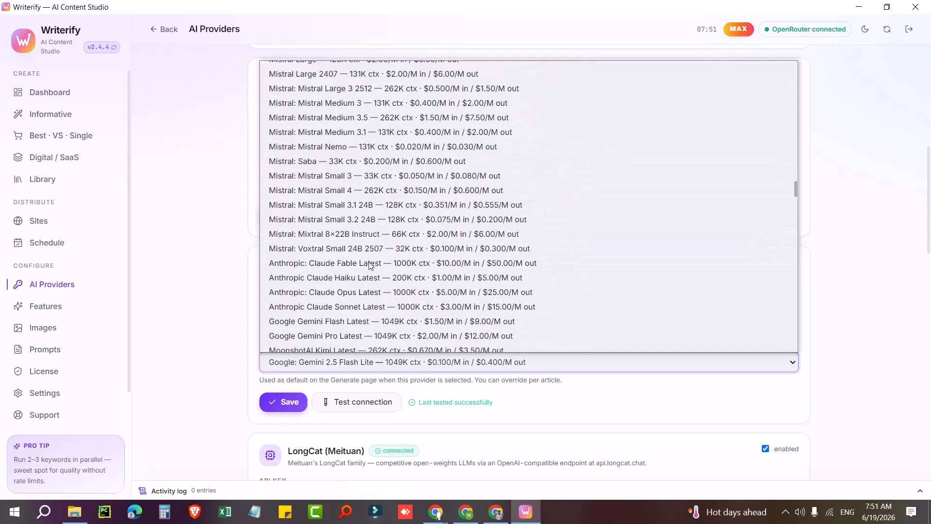
pyautogui.scroll(-20, 357, 277)
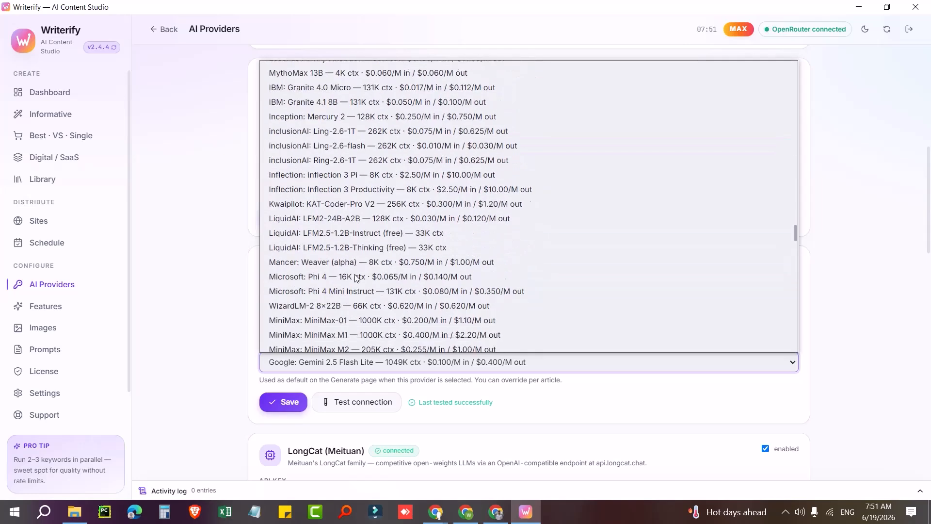
pyautogui.scroll(-1, 359, 280)
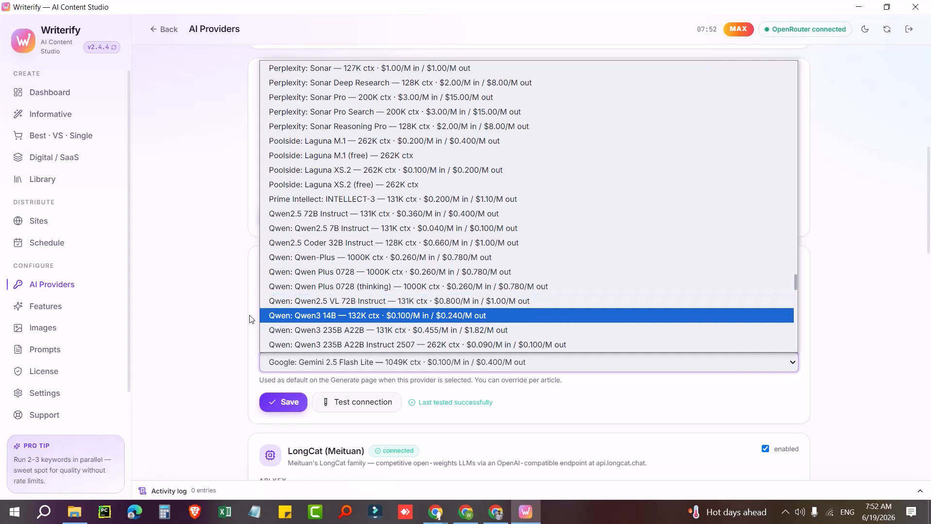
pyautogui.click(173, 316)
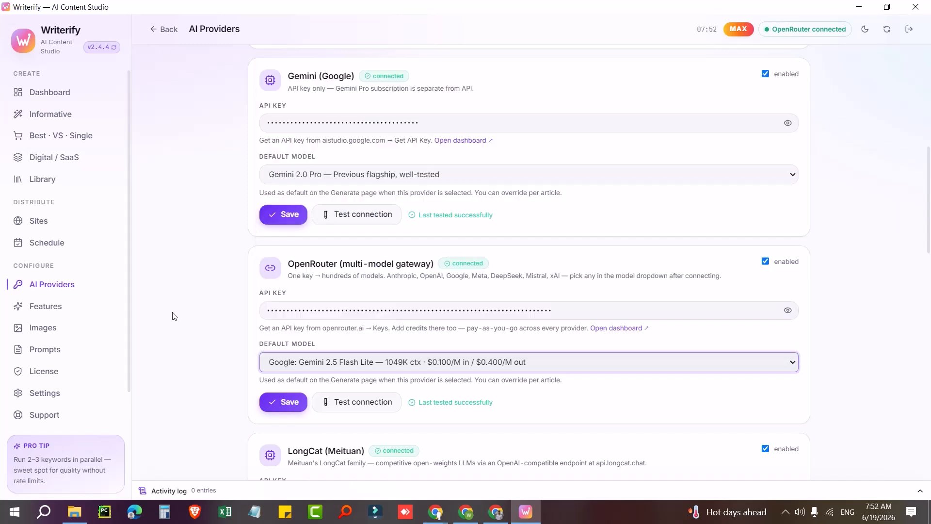
# Compare the API key and default model settings of the OpenAI, Gemini and OpenRouter providers.
pyautogui.scroll(3, 174, 315)
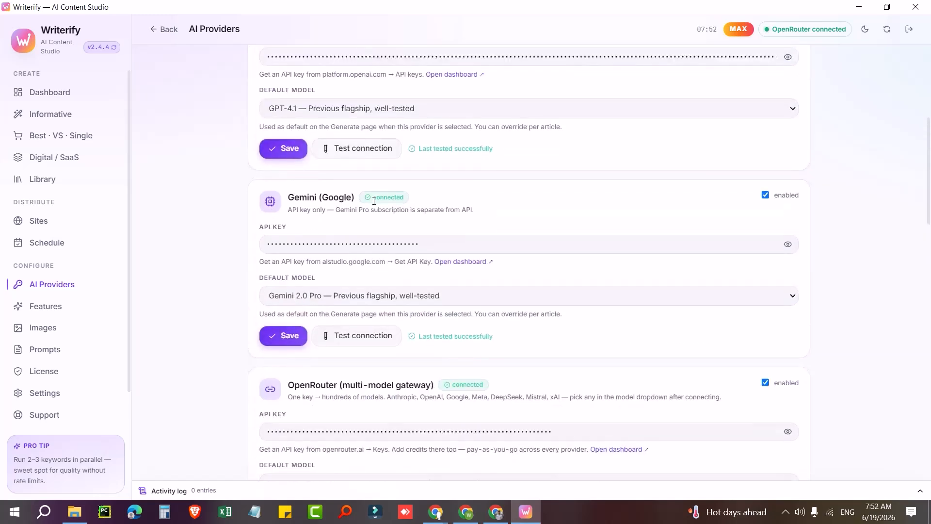
pyautogui.scroll(3, 300, 274)
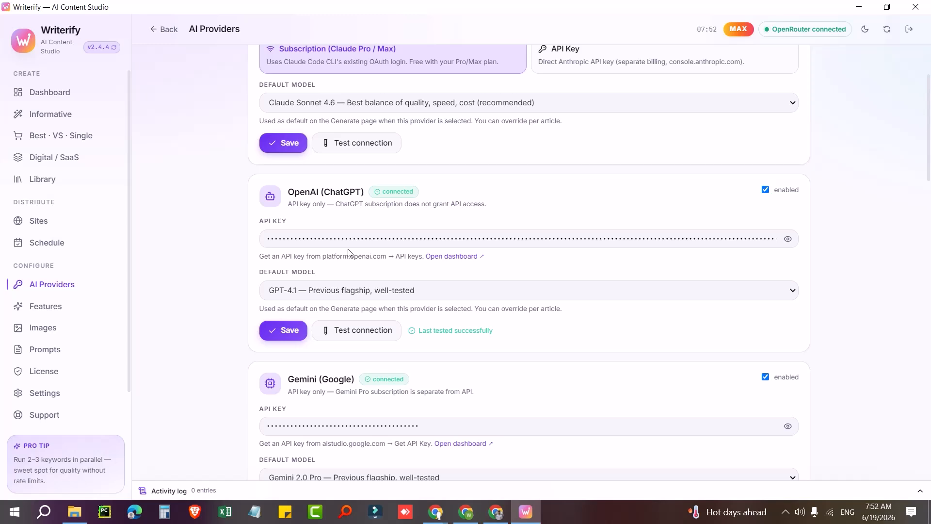
pyautogui.scroll(-3, 182, 299)
pyautogui.scroll(-1, 282, 326)
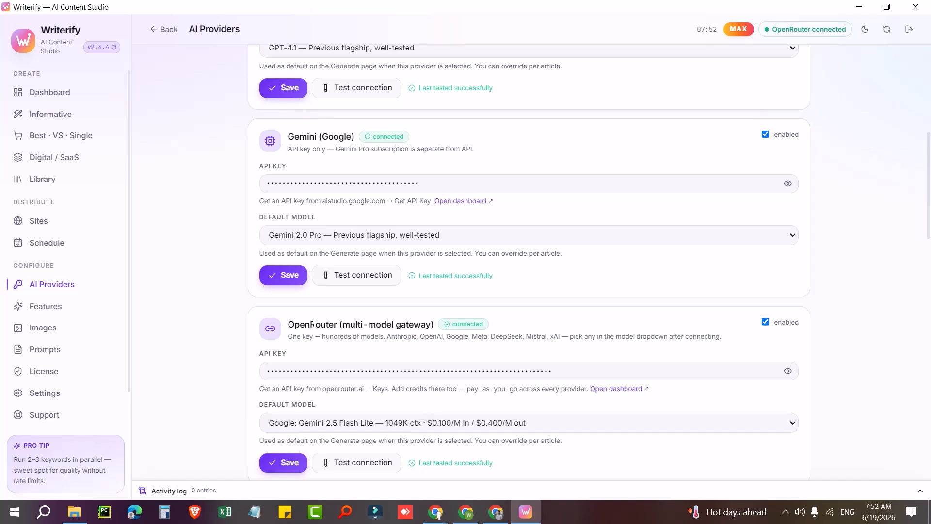
pyautogui.scroll(-1, 315, 325)
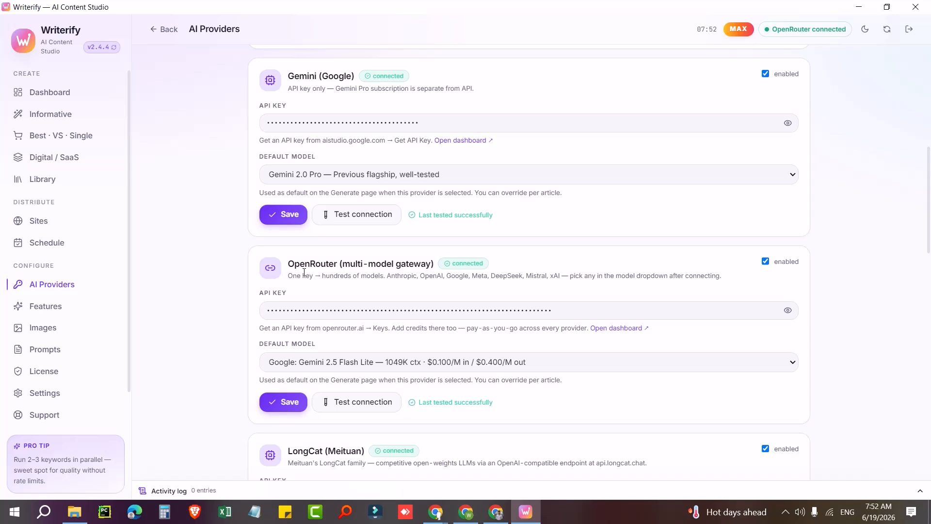
# Switch to Chrome, search Google for "openrouter" and open the OpenRouter website.
pyautogui.click(466, 512)
pyautogui.click(315, 227)
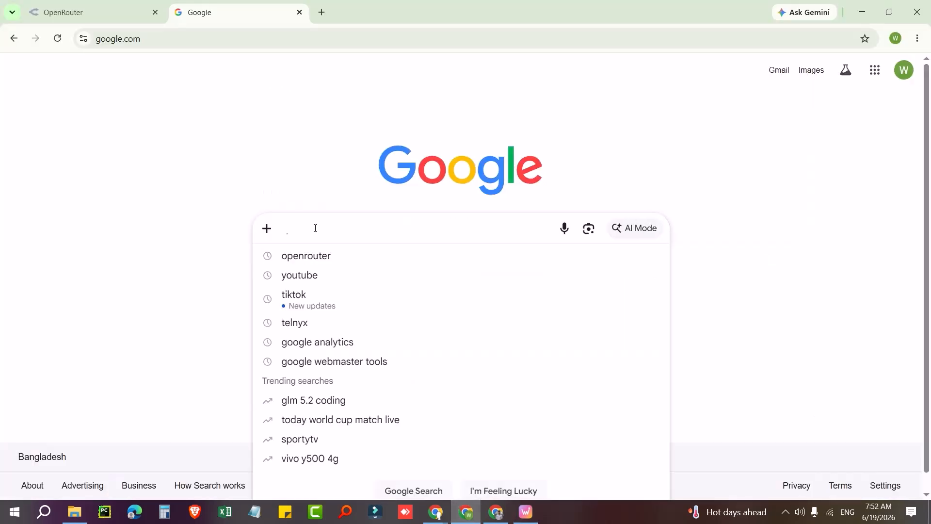
pyautogui.write('openrouter')
pyautogui.press('Return')
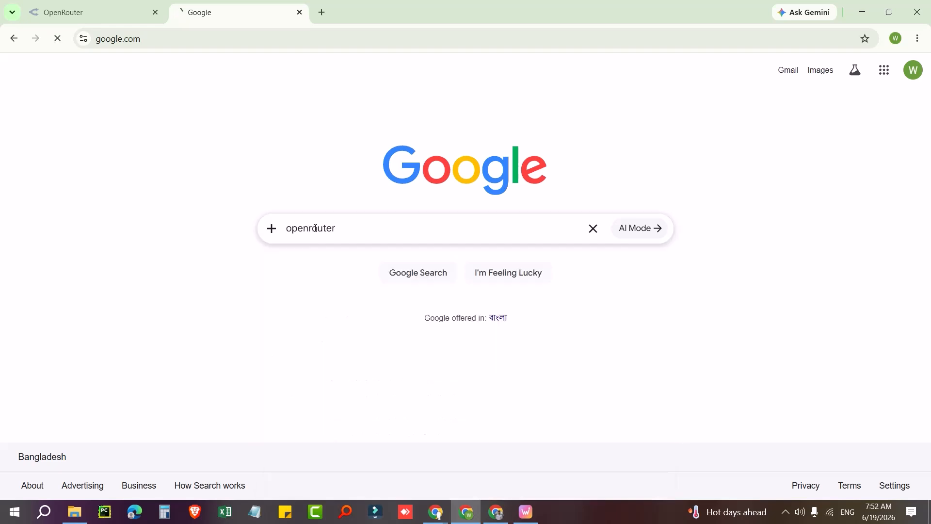
pyautogui.click(149, 200)
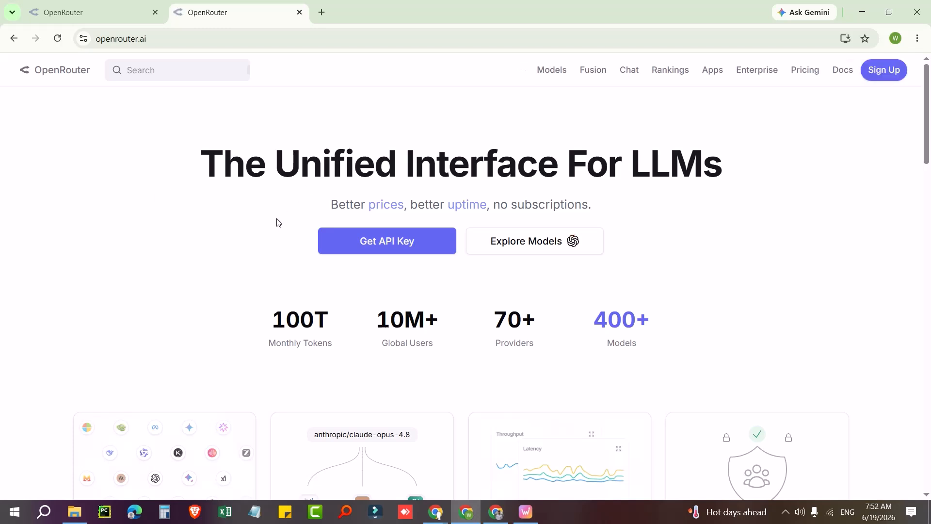
# Sign up for an OpenRouter account using Google.
pyautogui.click(882, 76)
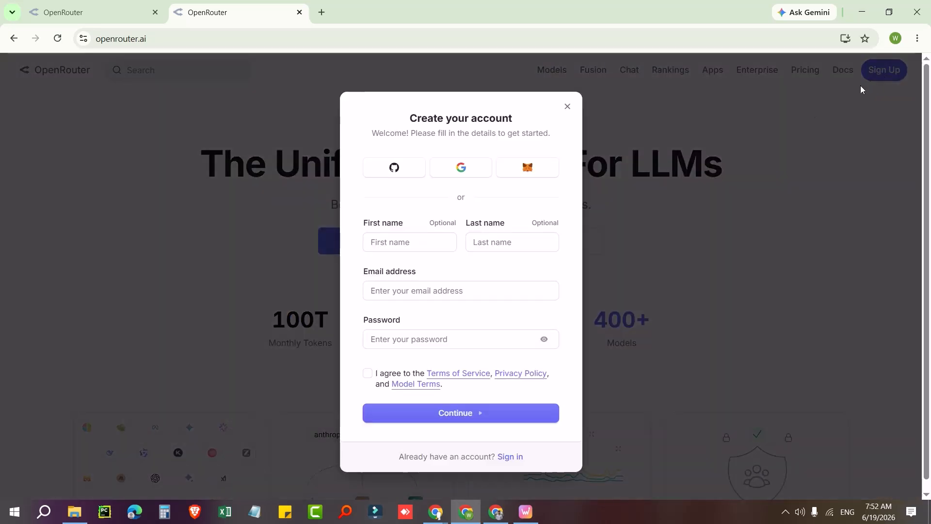
pyautogui.click(466, 166)
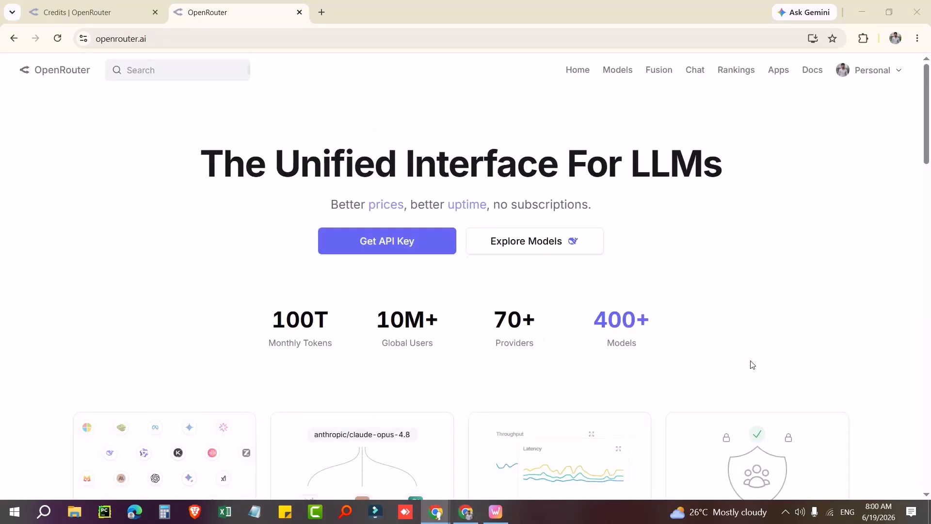
# Open the account's Credits page and purchase $10 of credits with the saved Visa card, acknowledging the payment notice.
pyautogui.click(862, 71)
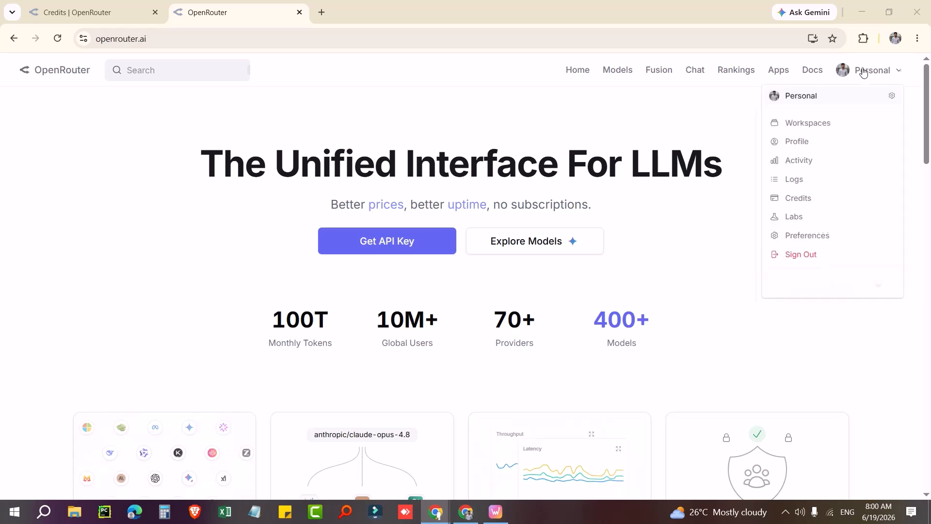
pyautogui.click(790, 200)
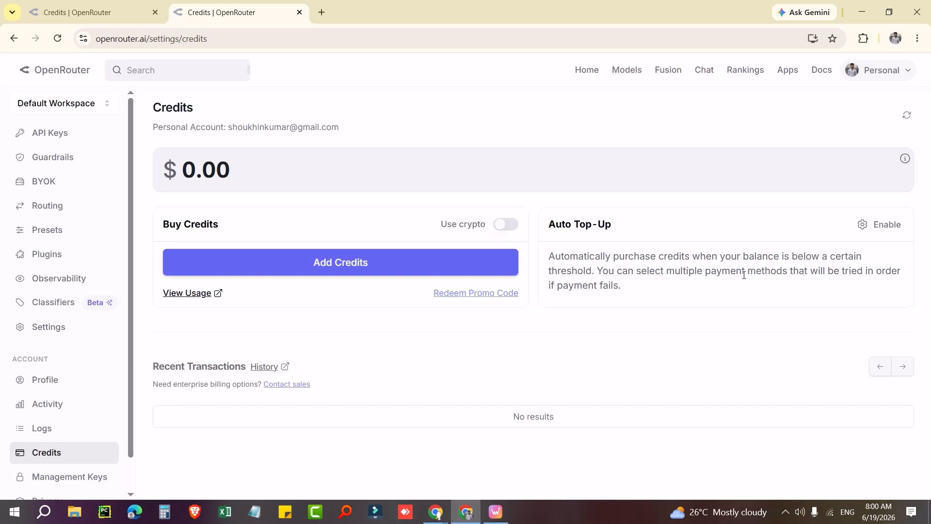
pyautogui.click(333, 273)
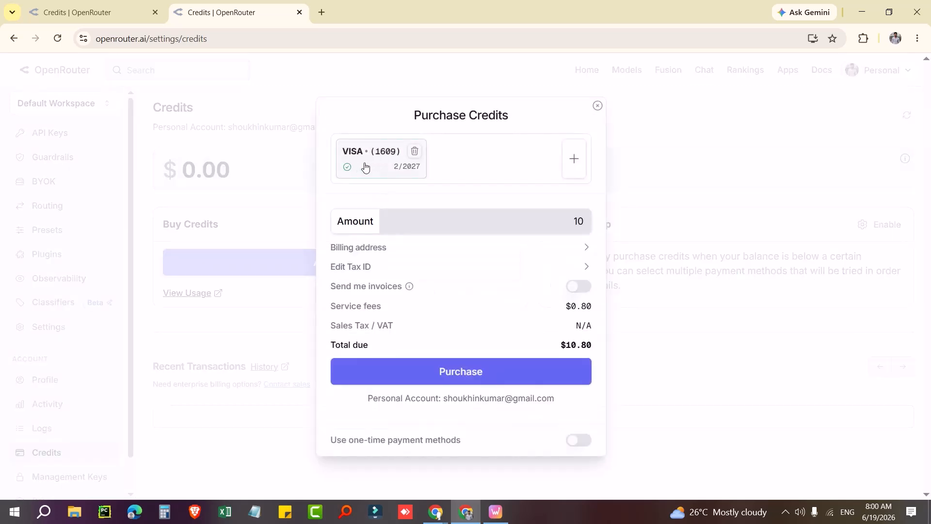
pyautogui.click(427, 224)
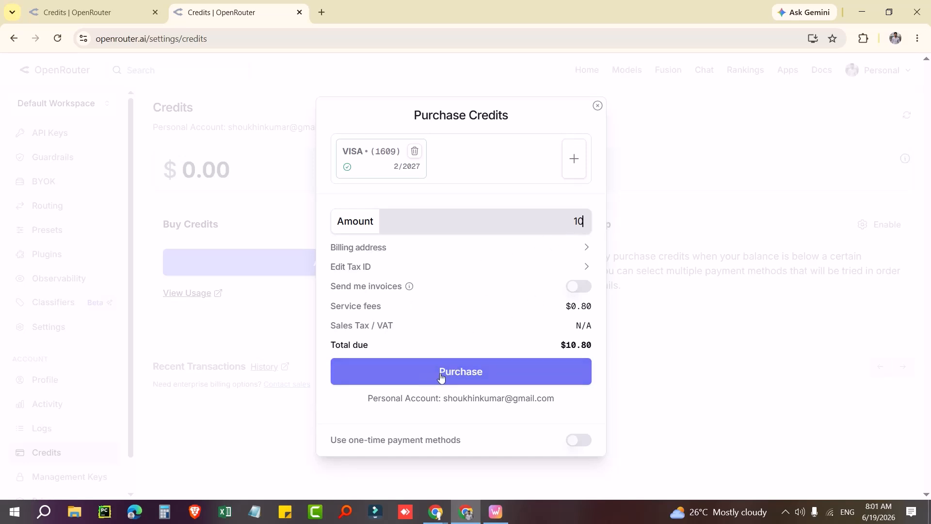
pyautogui.click(455, 374)
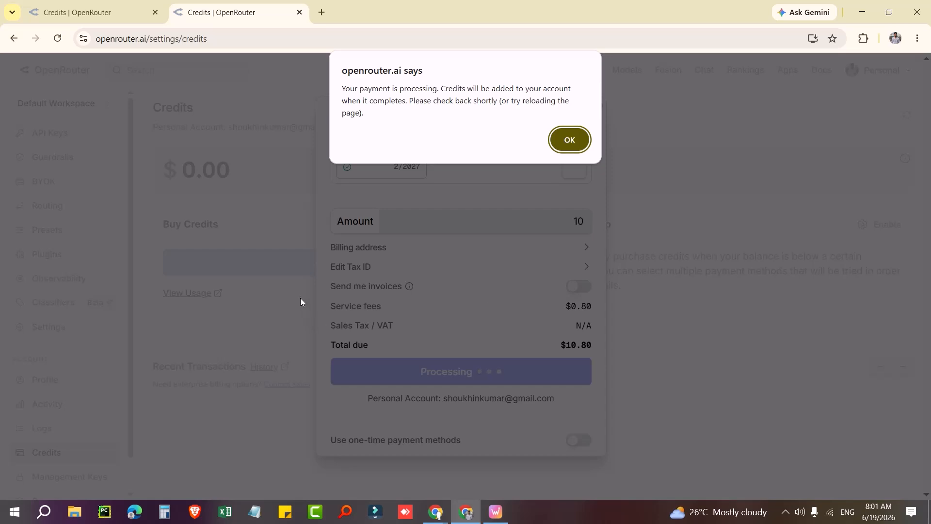
pyautogui.click(572, 141)
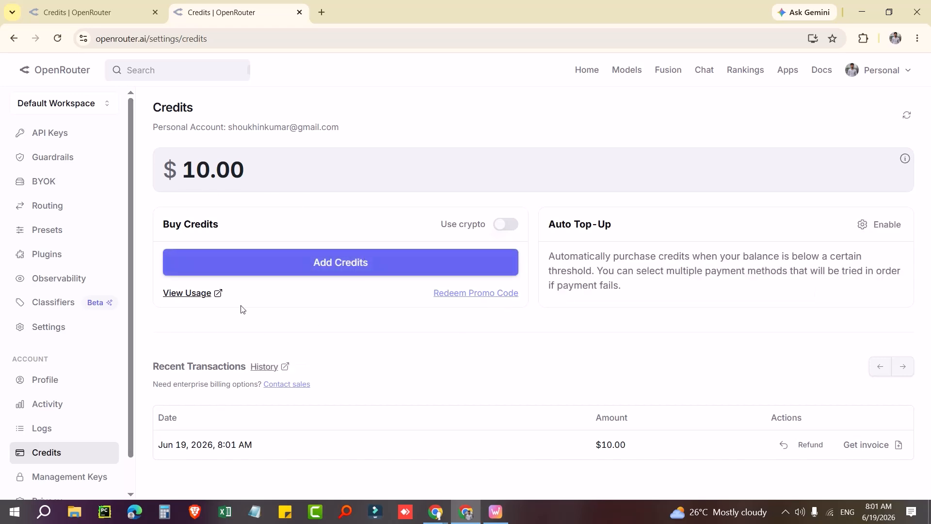
# Create an OpenRouter API key named "writerify" with a credit limit of 1 and no expiration.
pyautogui.click(53, 134)
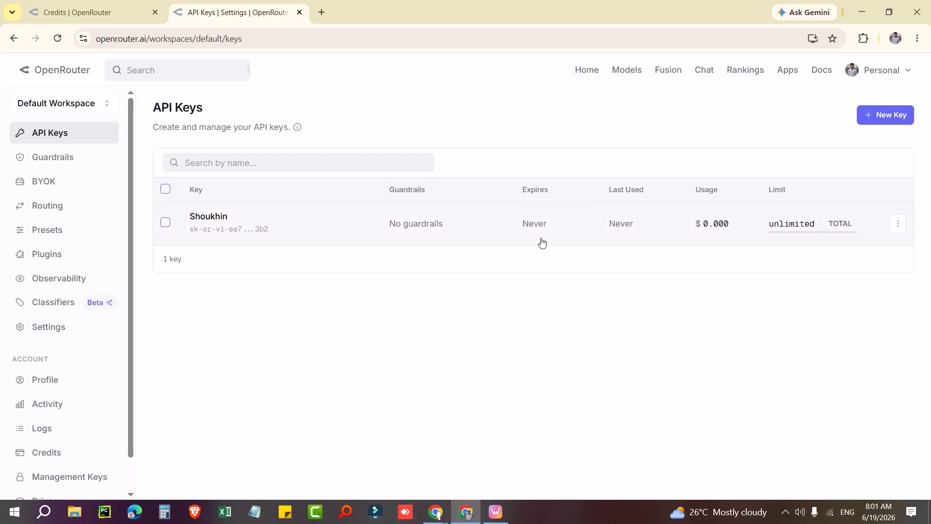
pyautogui.click(886, 121)
pyautogui.click(383, 173)
pyautogui.write('writerify')
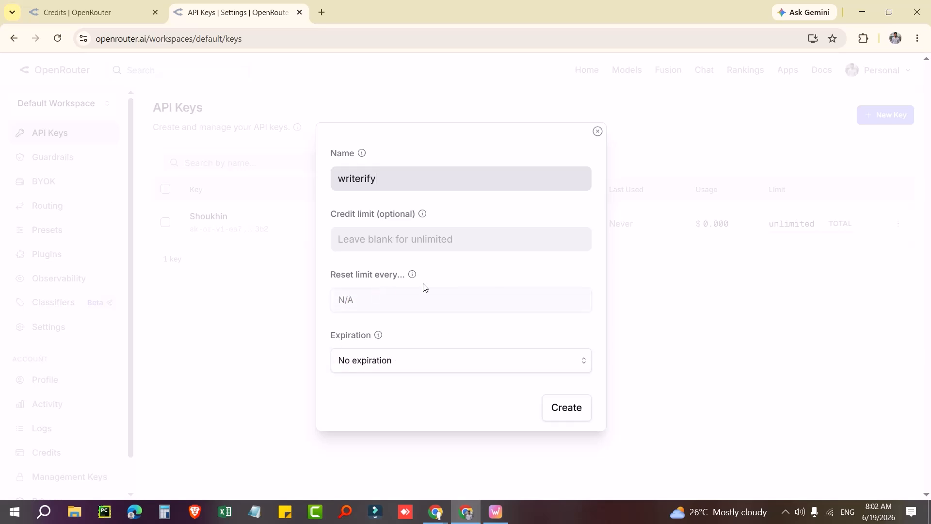
pyautogui.click(360, 366)
pyautogui.click(360, 367)
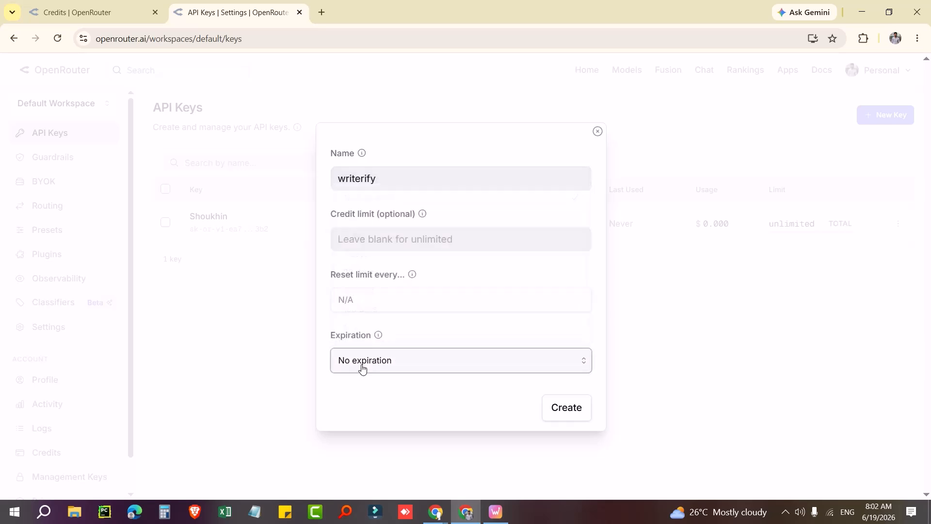
pyautogui.click(378, 243)
pyautogui.write('1')
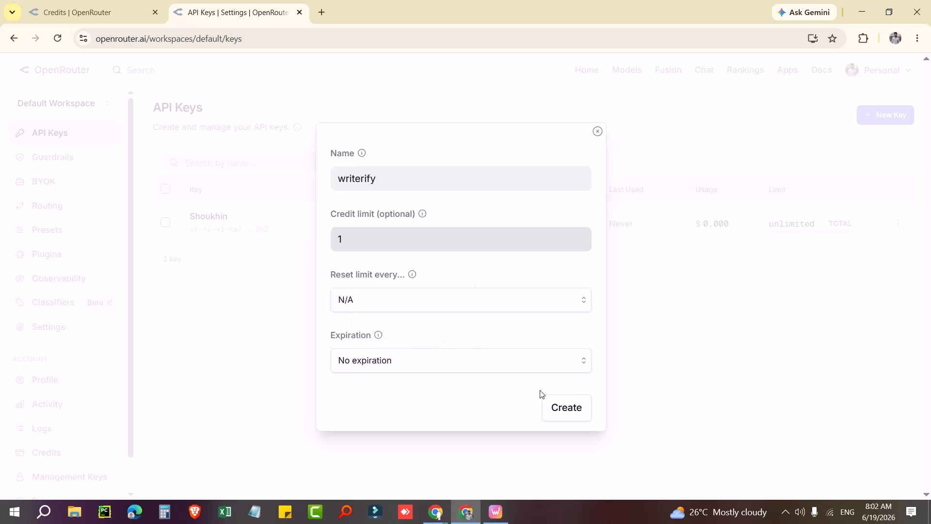
pyautogui.click(557, 410)
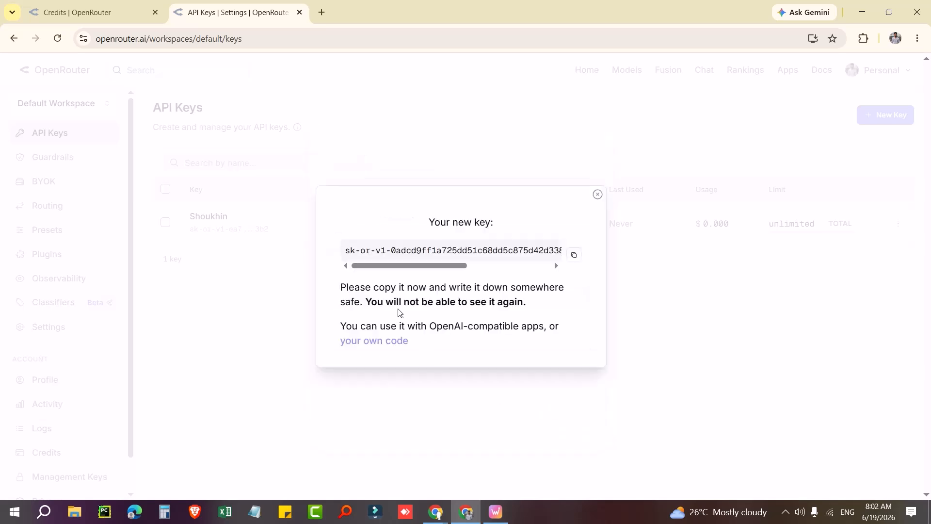
# Copy the newly generated API key, close its dialog and reload the API Keys list.
pyautogui.click(572, 256)
pyautogui.click(596, 196)
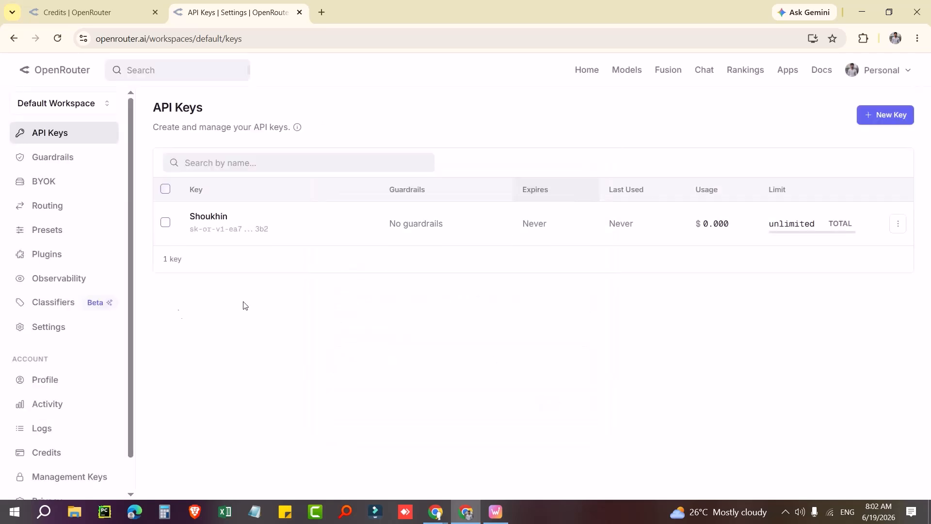
pyautogui.click(57, 38)
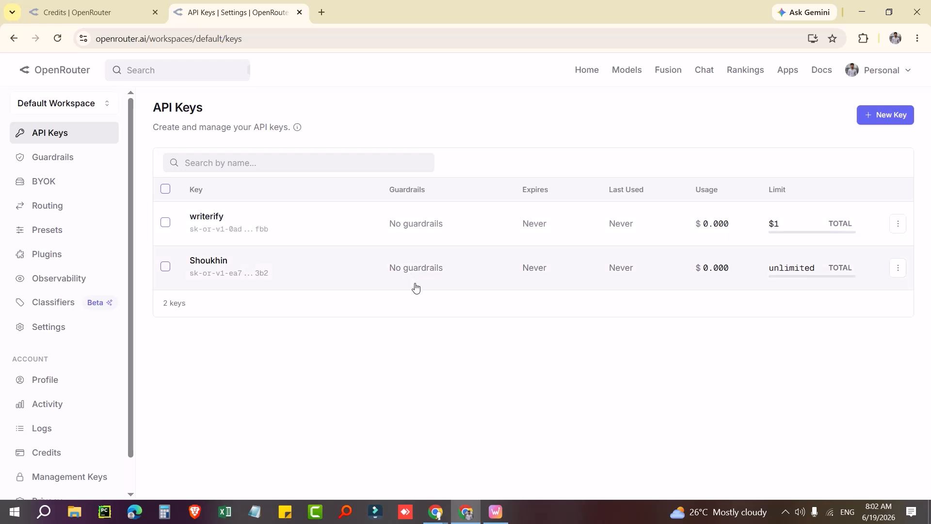
# Switch back to Writerify and look over the provider settings on the AI Providers page.
pyautogui.click(494, 512)
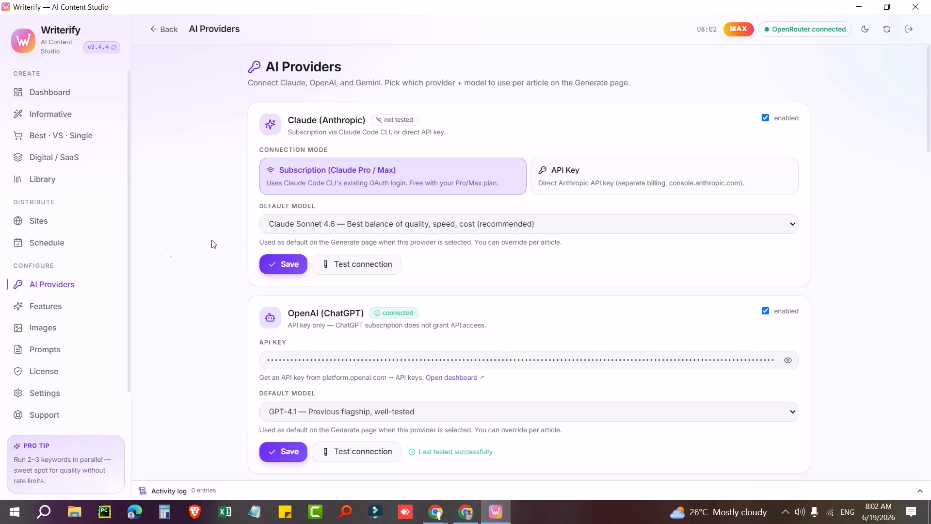
pyautogui.scroll(-4, 222, 250)
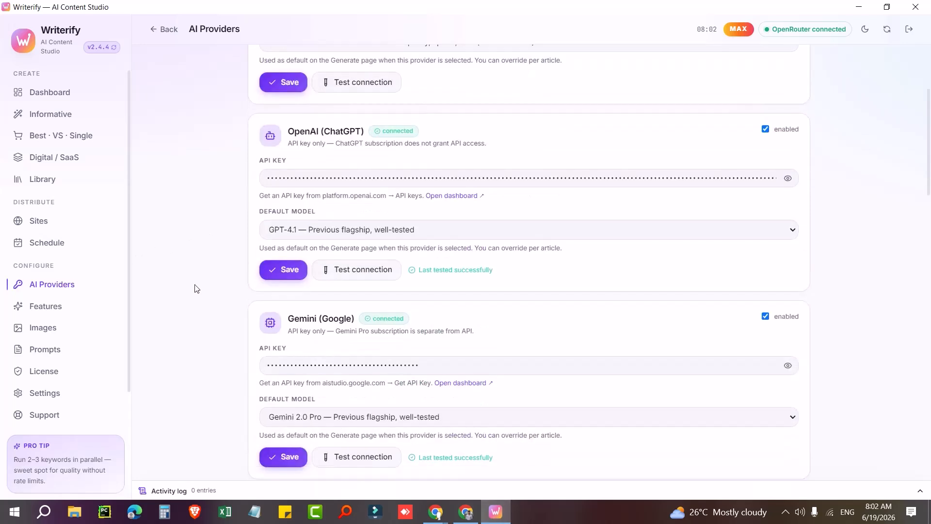
pyautogui.scroll(4, 215, 240)
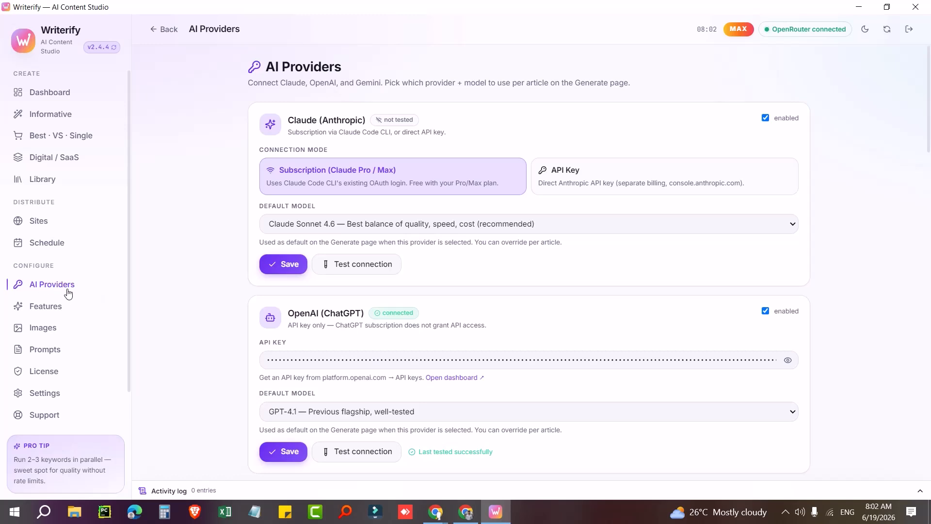
# Select the API key field of the OpenRouter (multi-model gateway) provider and test its connection.
pyautogui.scroll(-5, 295, 333)
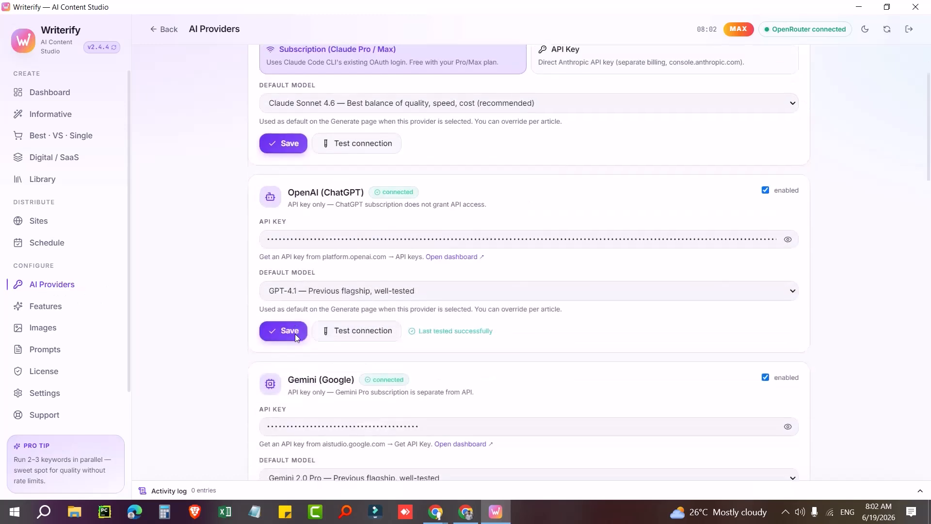
pyautogui.scroll(-4, 185, 347)
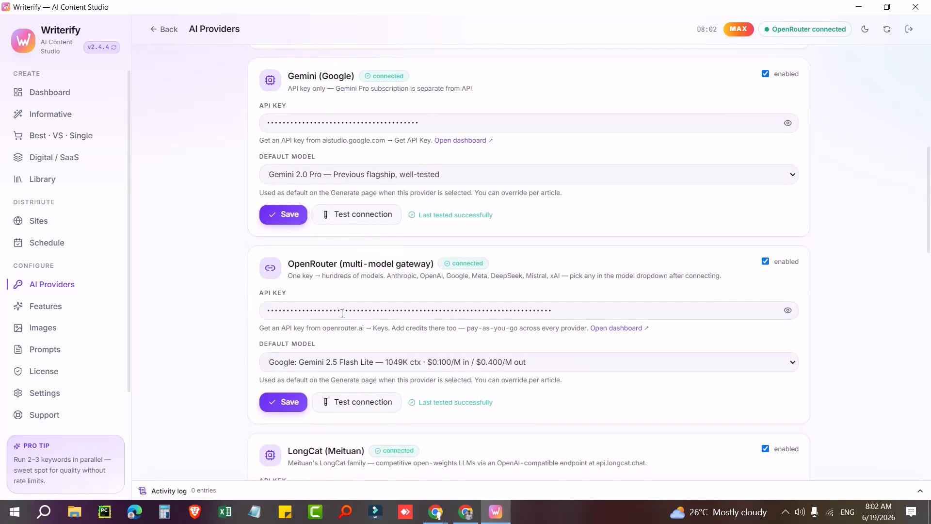
pyautogui.doubleClick(338, 310)
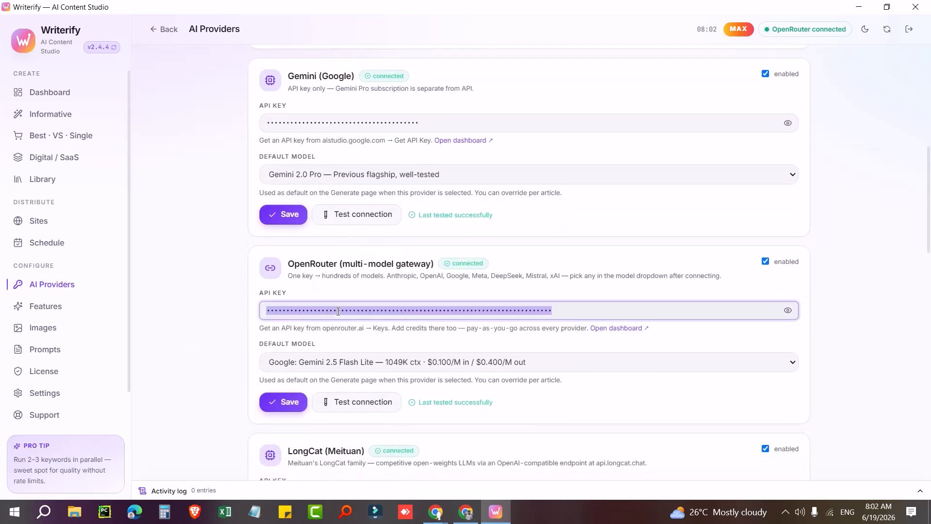
pyautogui.click(337, 310)
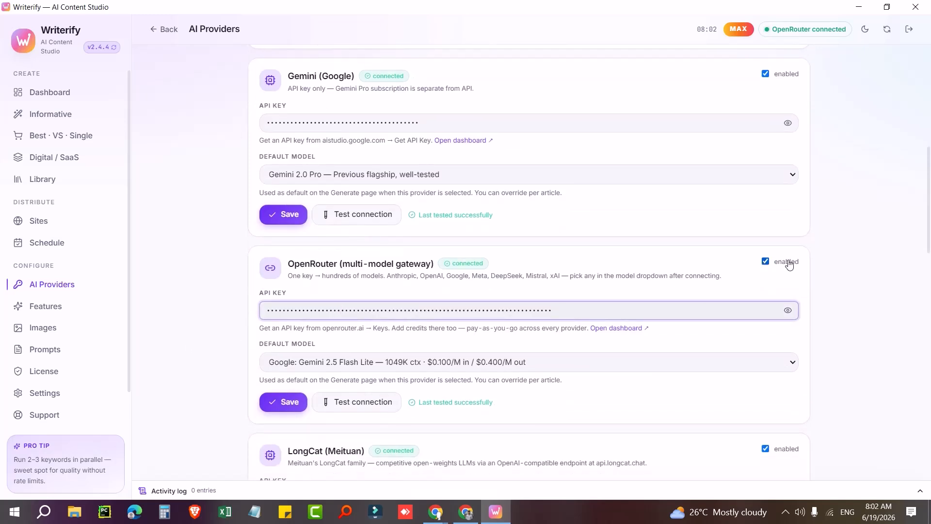
pyautogui.click(345, 403)
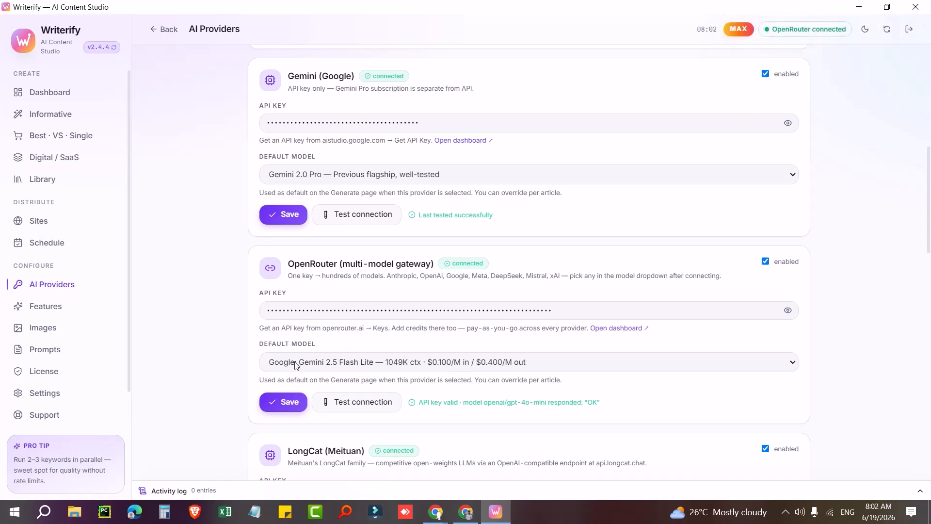
# Keep Google: Gemini 2.5 Flash Lite as OpenRouter's default model and save the provider settings.
pyautogui.click(321, 363)
pyautogui.click(321, 364)
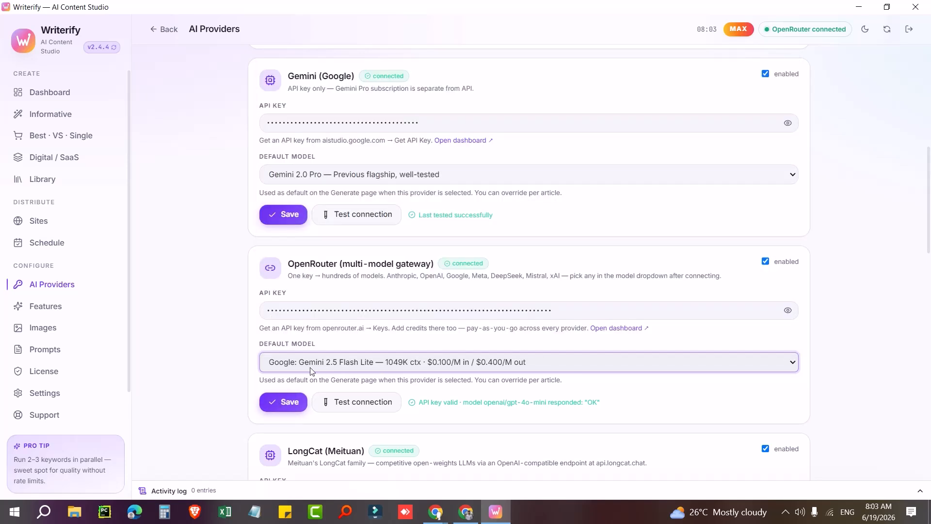
pyautogui.click(278, 403)
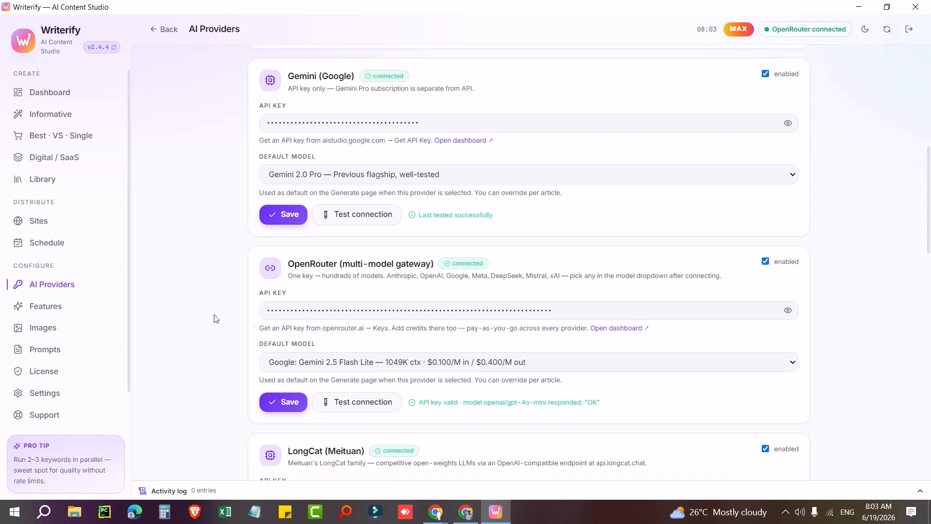
# Open the Informative content page and check the publish status options, keeping "Publish — go live immediately".
pyautogui.click(53, 117)
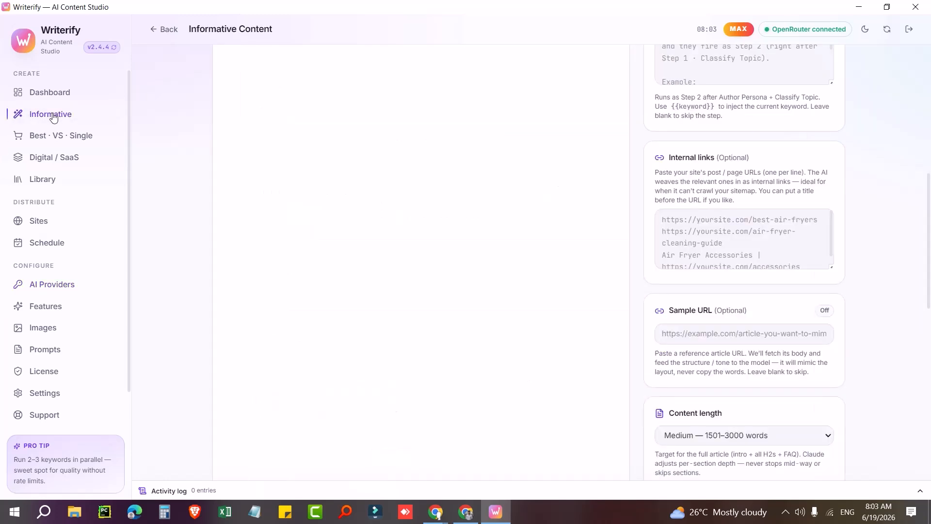
pyautogui.scroll(4, 317, 364)
pyautogui.scroll(5, 316, 363)
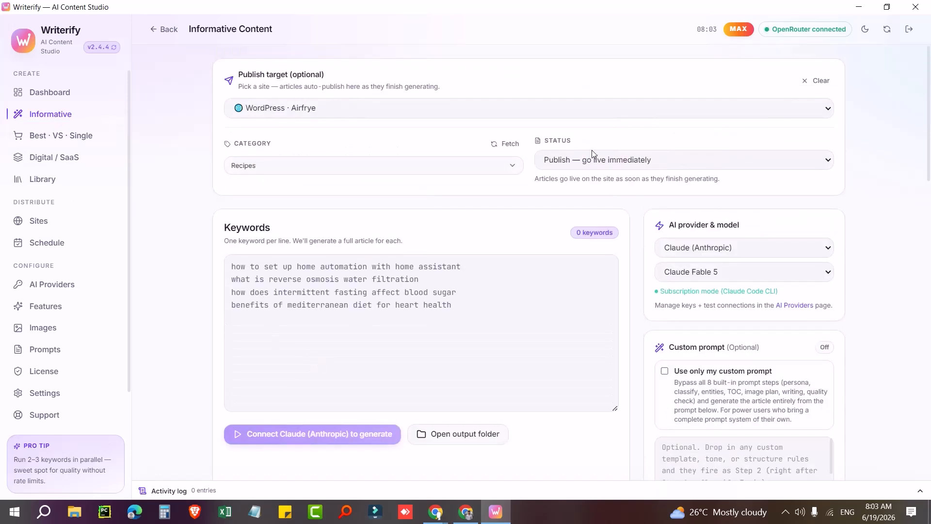
pyautogui.click(610, 161)
pyautogui.click(600, 163)
pyautogui.click(297, 304)
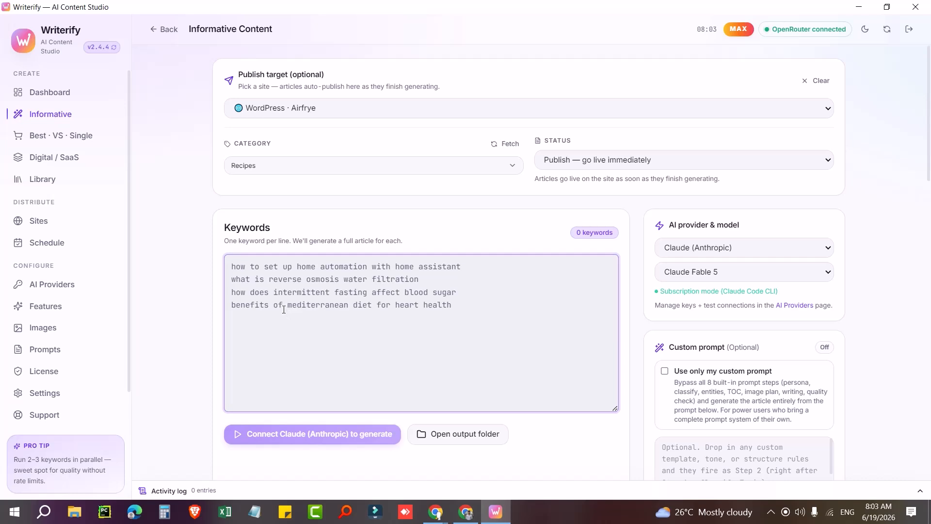
# Set the article's AI provider to OpenRouter (multi-model) and its model to Google: Gemini 2.5 Flash Lite.
pyautogui.click(691, 249)
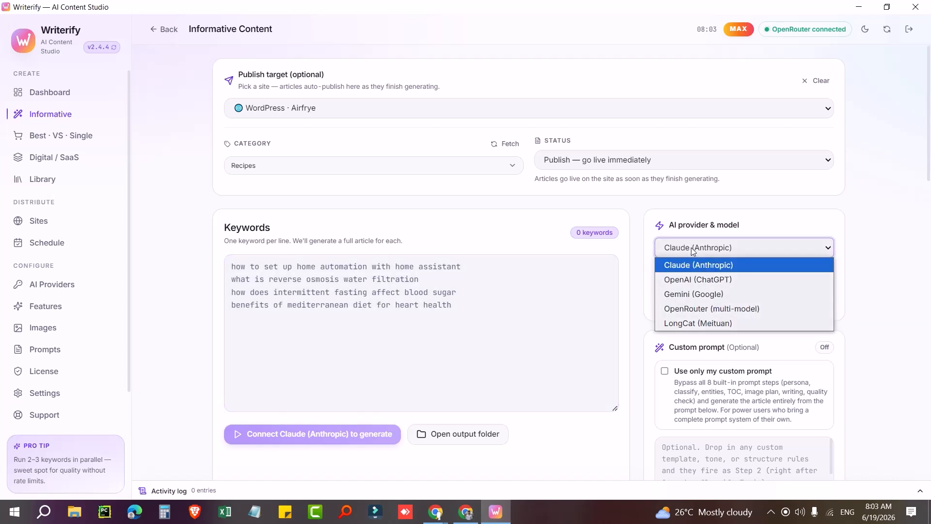
pyautogui.click(705, 310)
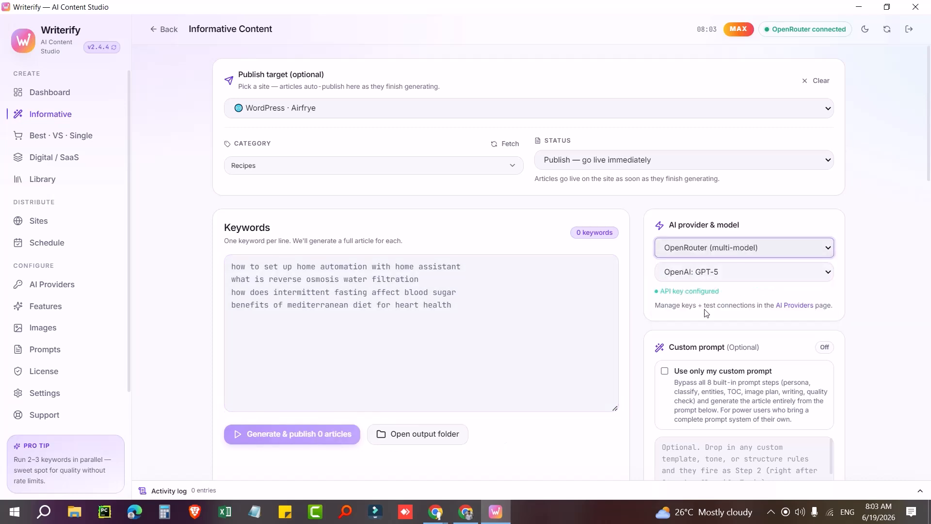
pyautogui.click(690, 272)
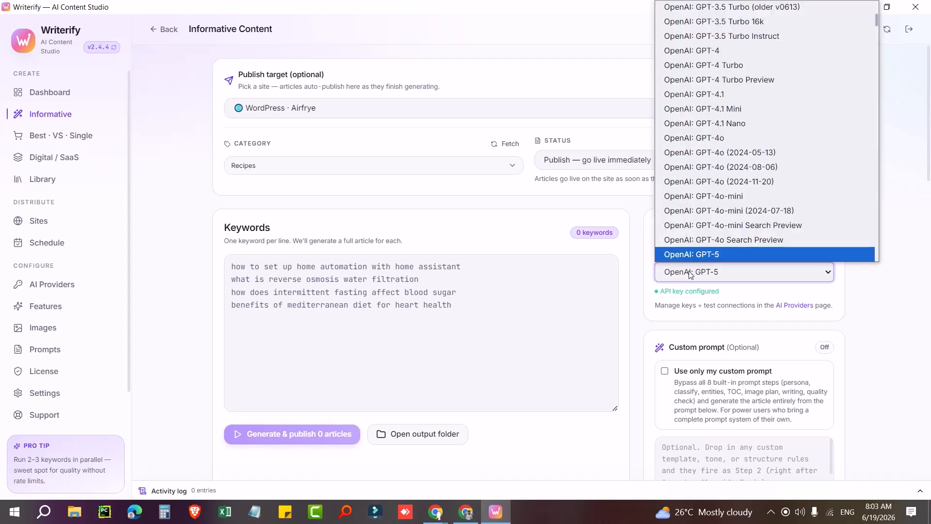
pyautogui.click(690, 273)
pyautogui.click(691, 273)
pyautogui.scroll(5, 761, 187)
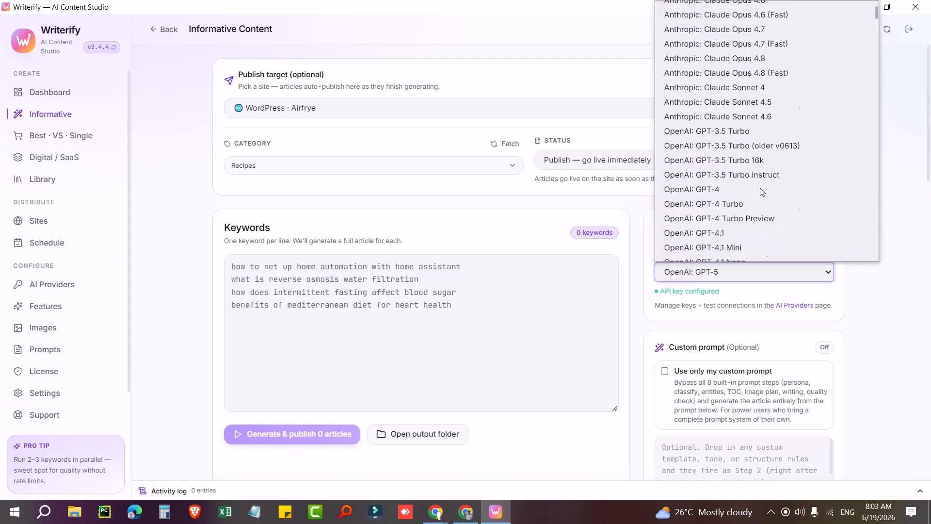
pyautogui.scroll(-10, 759, 188)
pyautogui.scroll(-15, 759, 187)
pyautogui.scroll(15, 757, 187)
pyautogui.scroll(-3, 741, 181)
pyautogui.click(732, 201)
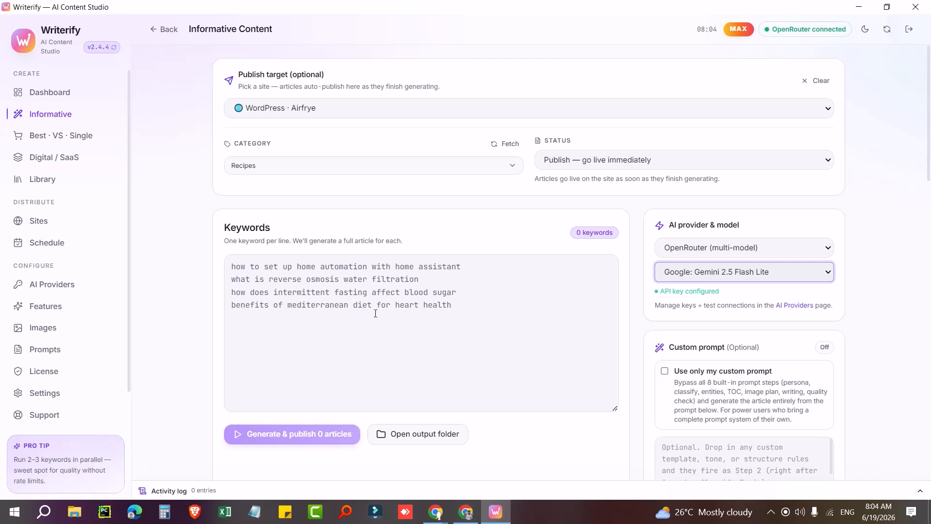
# Enter "Air fryer recipe" as the keyword for the informative article.
pyautogui.click(334, 309)
pyautogui.write('A')
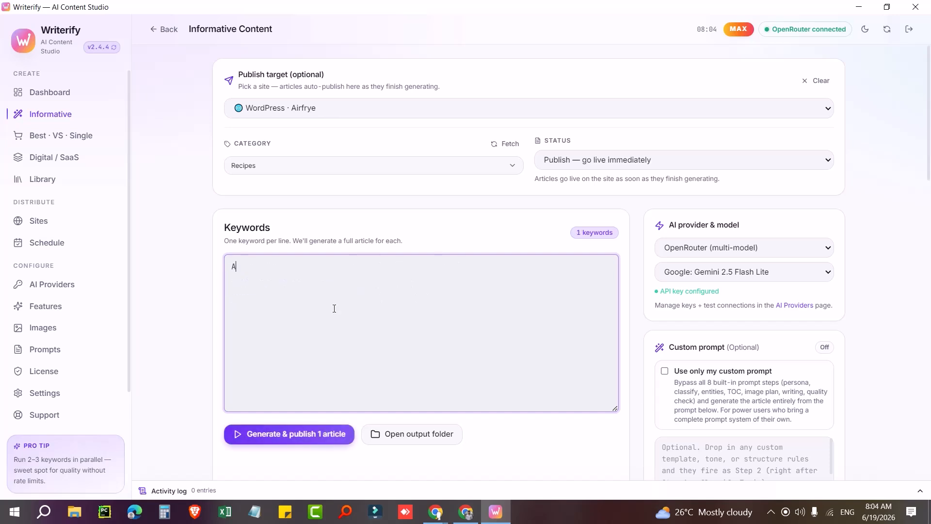
pyautogui.write('ir fryer')
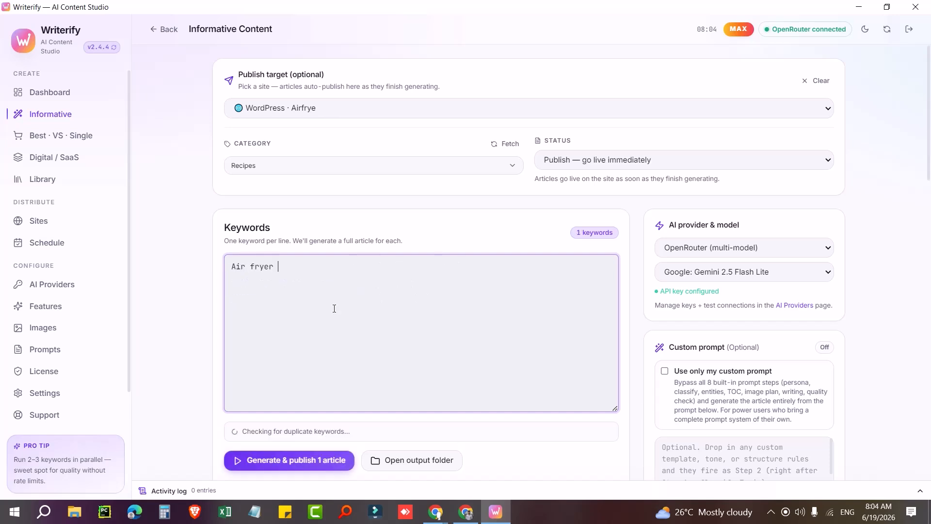
pyautogui.write(' reci')
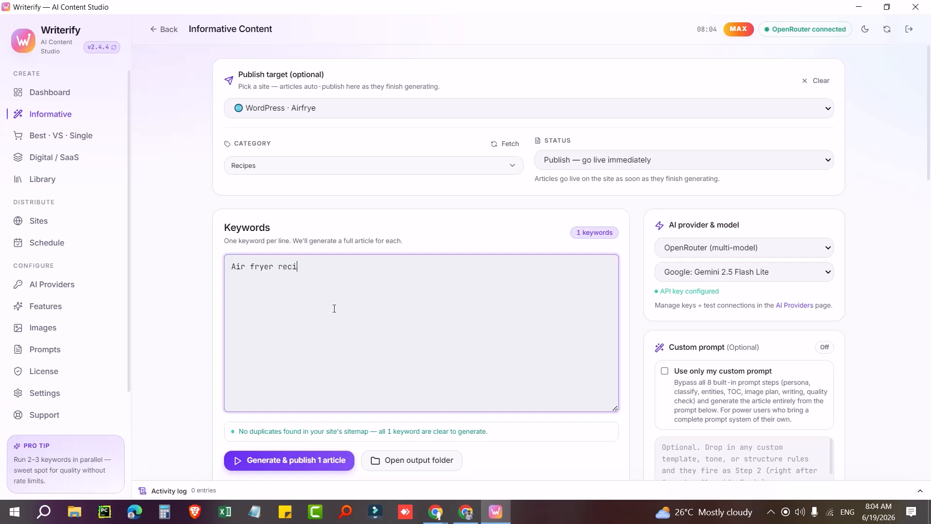
pyautogui.write('pe')
pyautogui.scroll(-3, 335, 272)
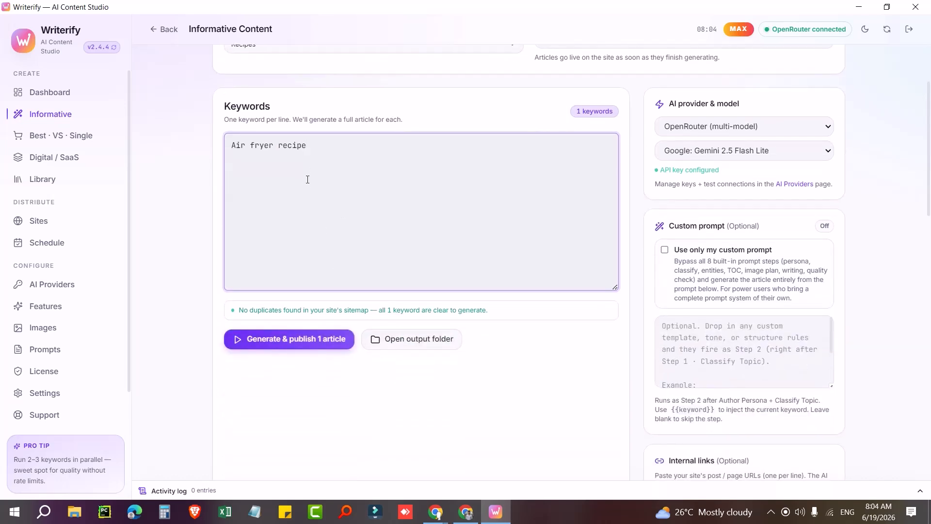
pyautogui.scroll(1, 327, 221)
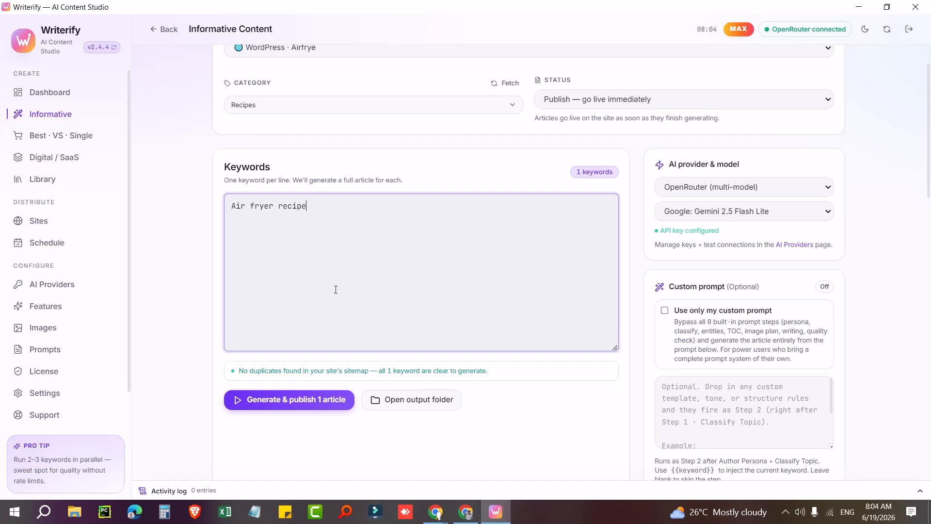
pyautogui.scroll(-3, 340, 315)
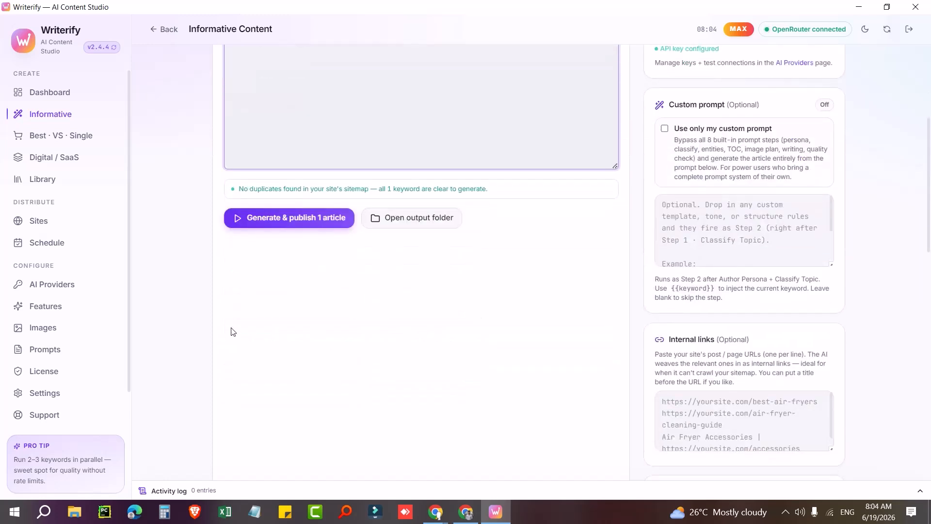
pyautogui.scroll(4, 260, 285)
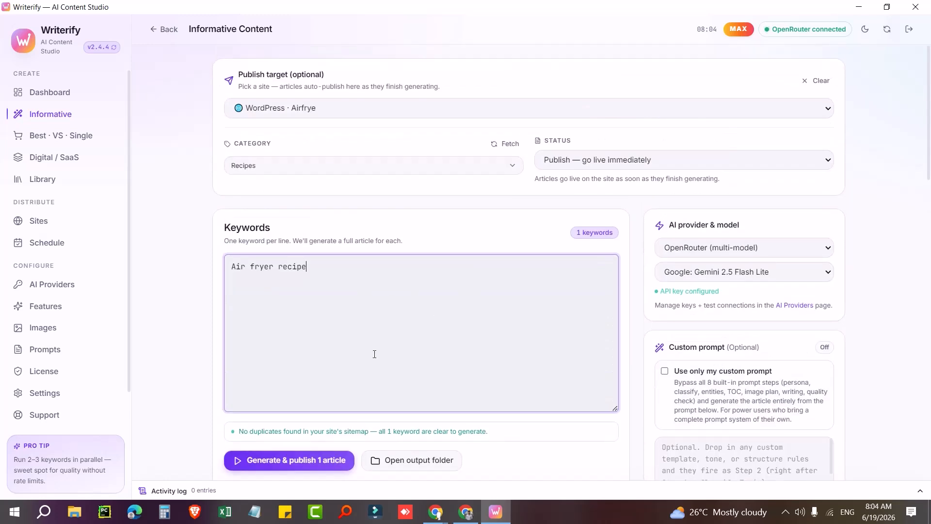